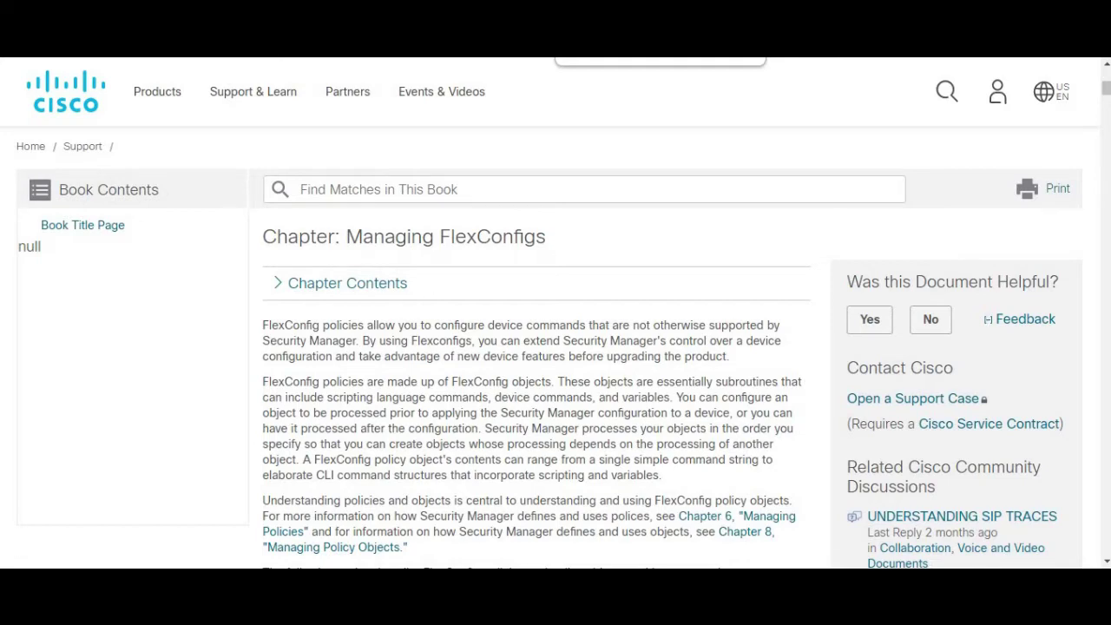
# - Read the guide's dynamic split tunneling overview and its prerequisites, including the minimum AnyConnect version
pyautogui.scroll(-8, 442, 278)
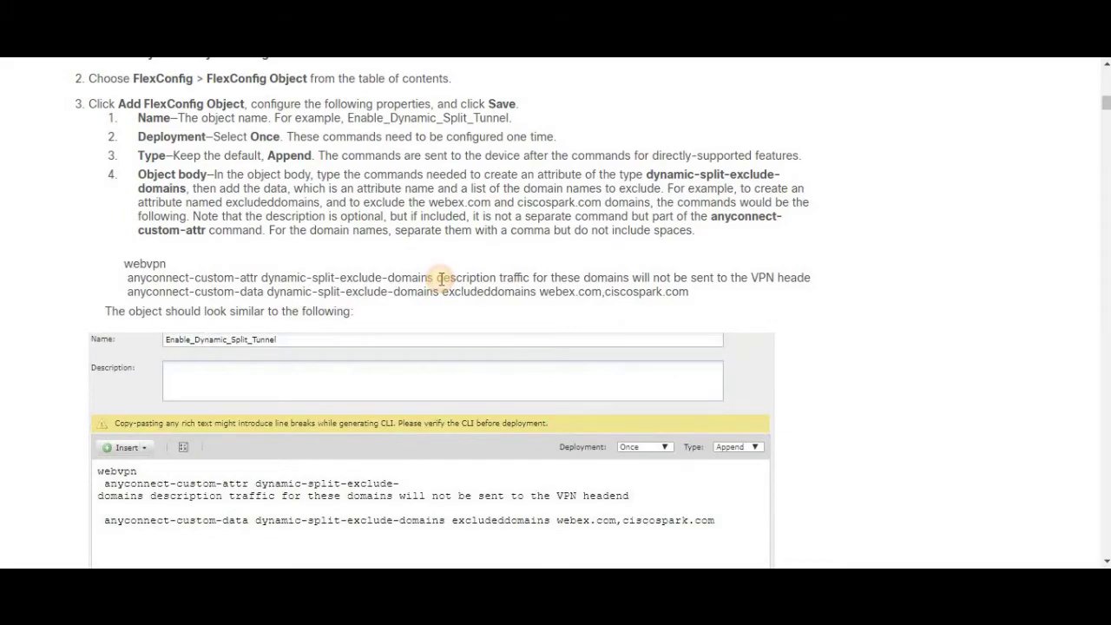
pyautogui.scroll(4, 441, 278)
pyautogui.scroll(4, 442, 277)
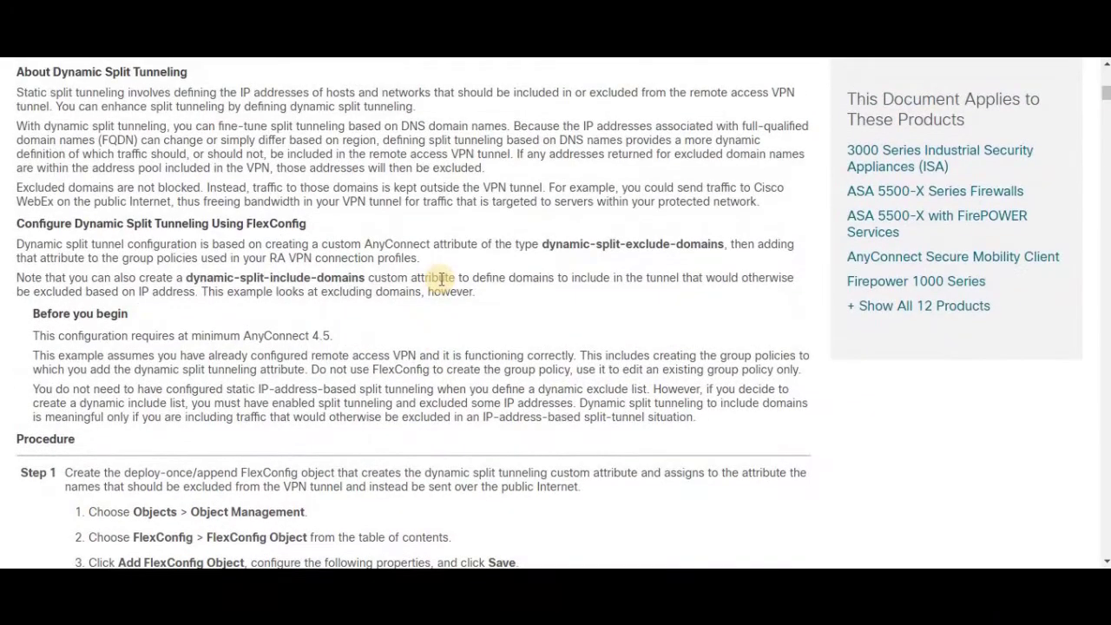
pyautogui.scroll(5, 441, 285)
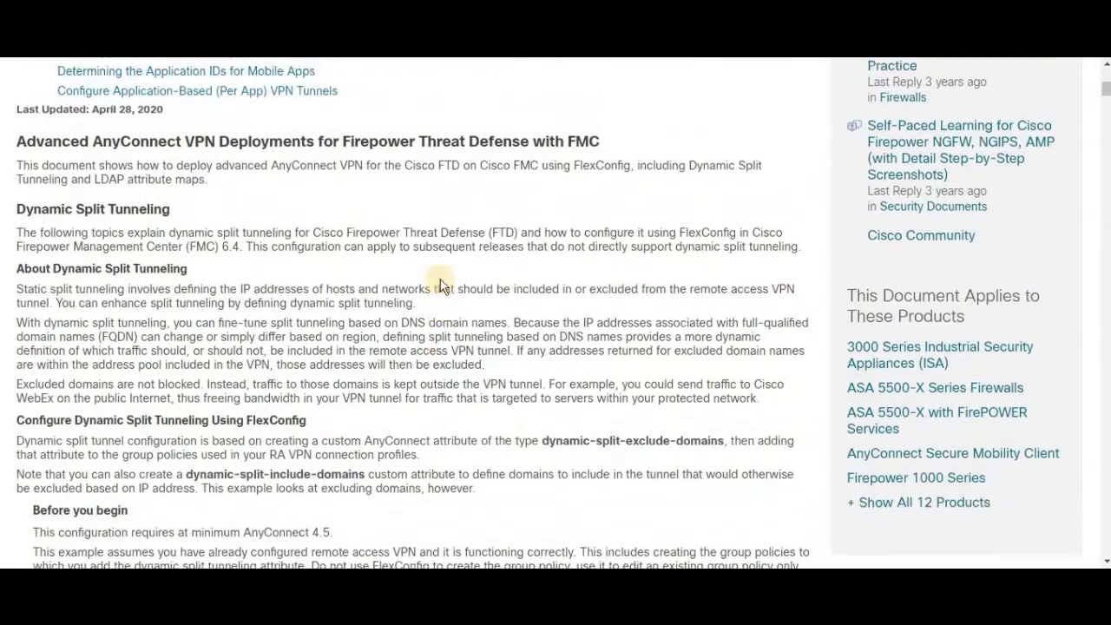
pyautogui.scroll(1, 441, 285)
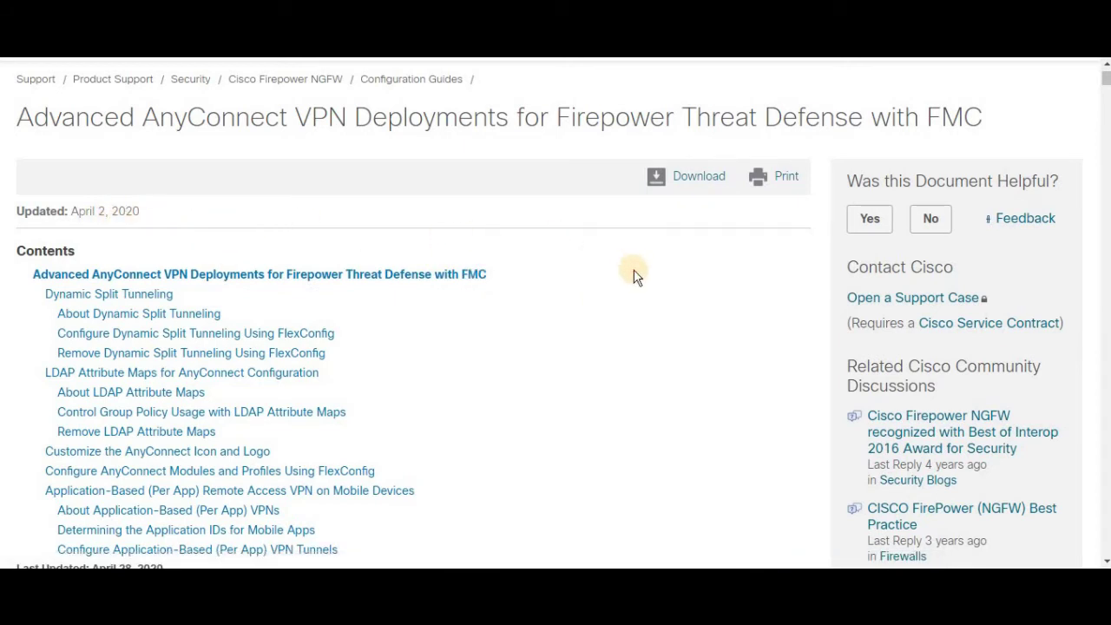
pyautogui.scroll(-5, 634, 276)
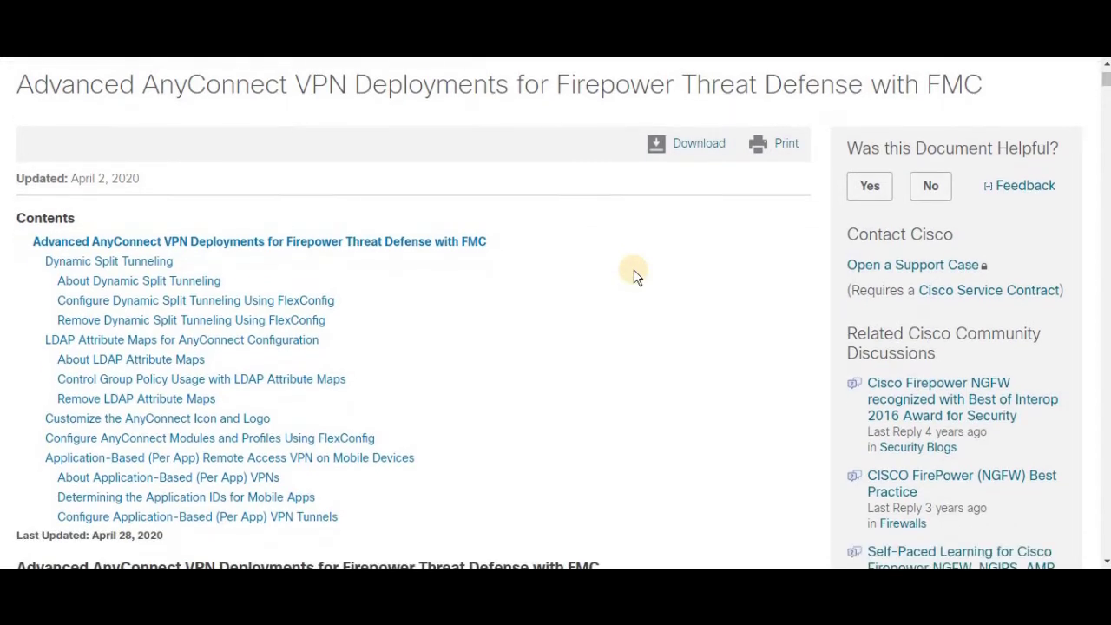
pyautogui.scroll(-1, 636, 270)
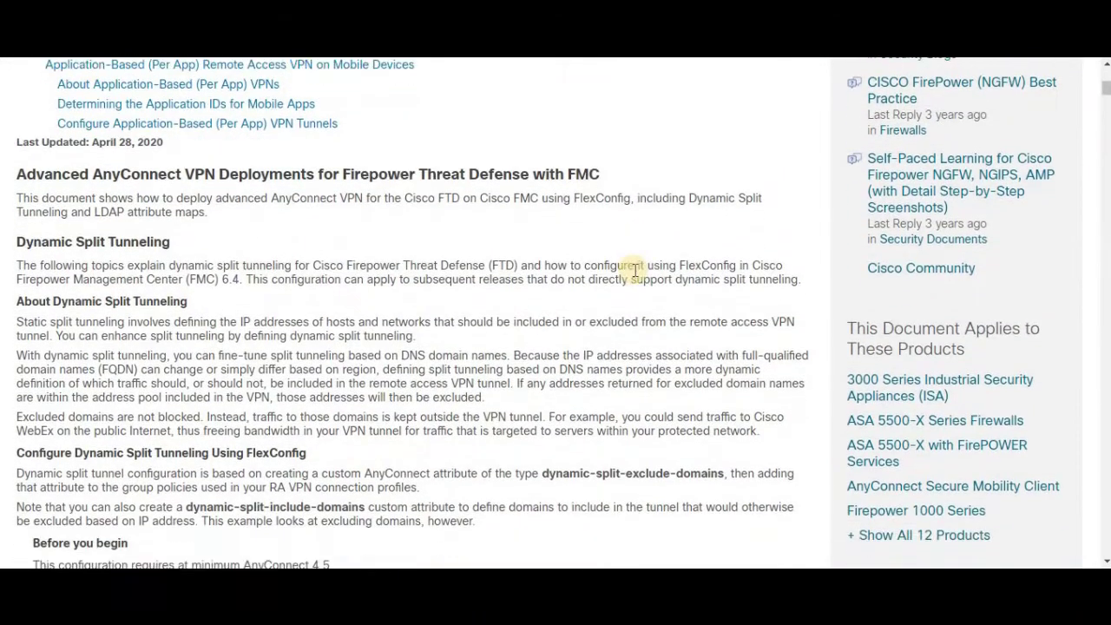
pyautogui.scroll(-4, 634, 269)
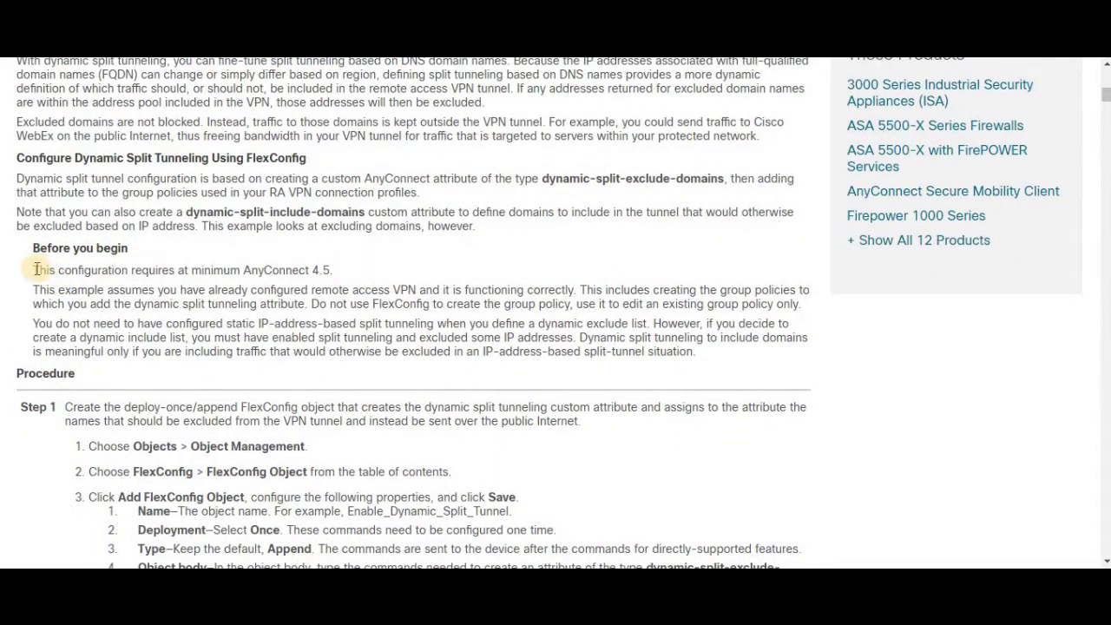
pyautogui.moveTo(37, 270); pyautogui.dragTo(216, 279)
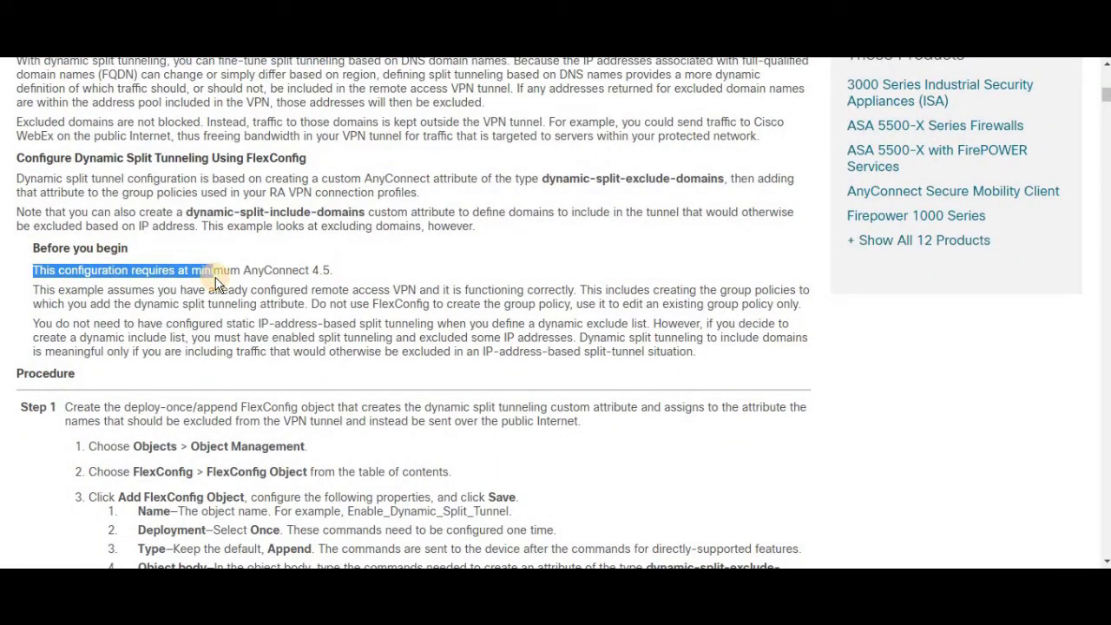
pyautogui.click(323, 284)
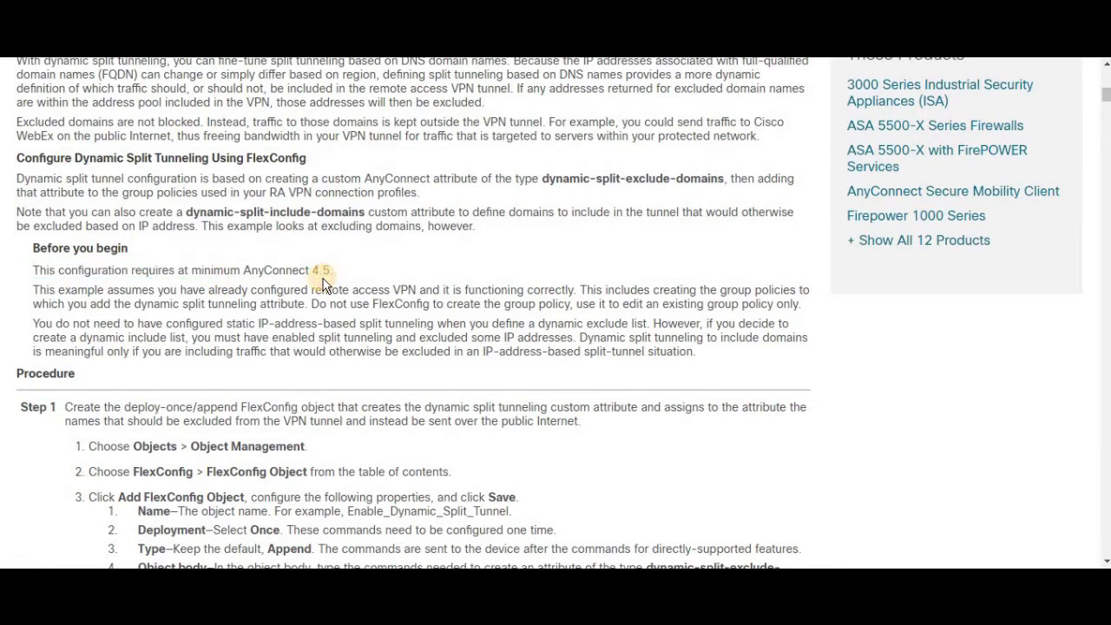
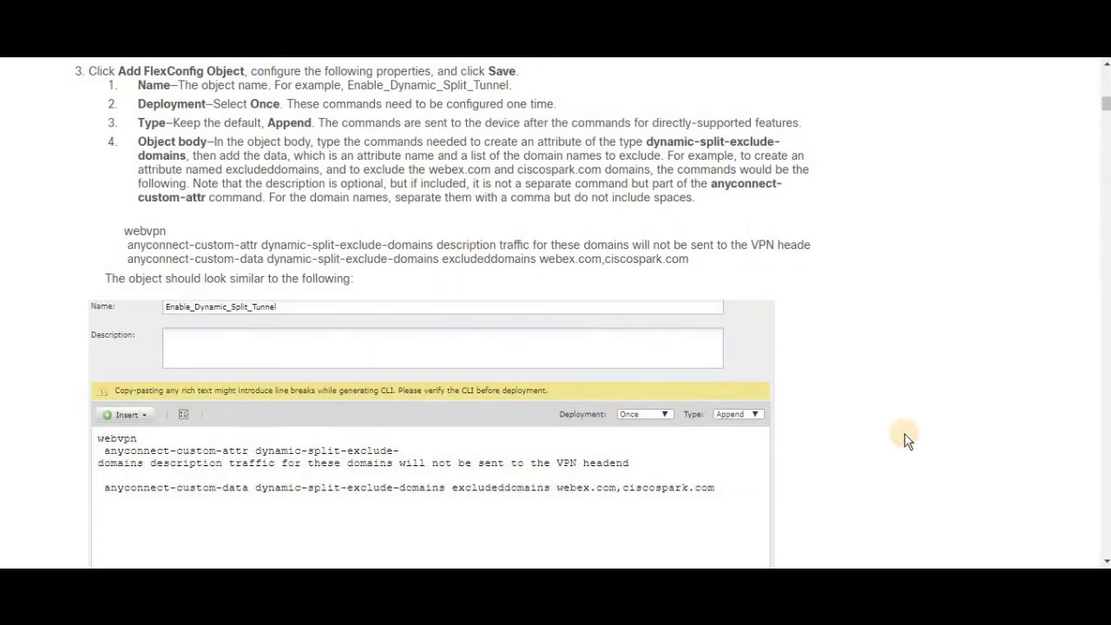
# - Examine the guide's example FlexConfig objects for creating the custom attribute and adding it to custom and default group policies
pyautogui.scroll(-1, 906, 441)
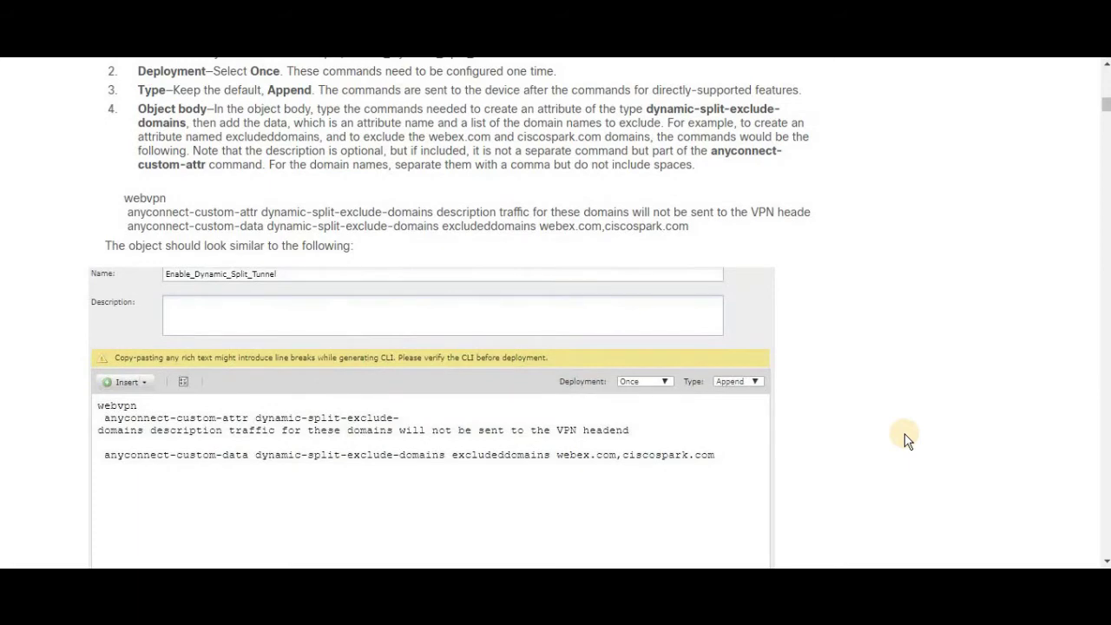
pyautogui.scroll(-4, 906, 441)
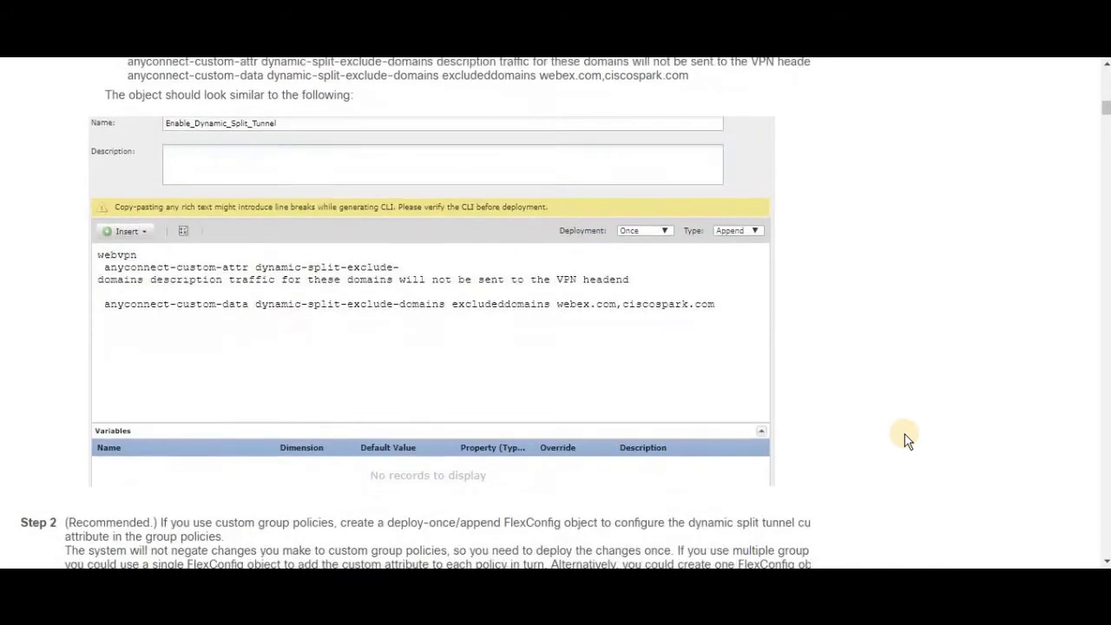
pyautogui.scroll(-10, 905, 441)
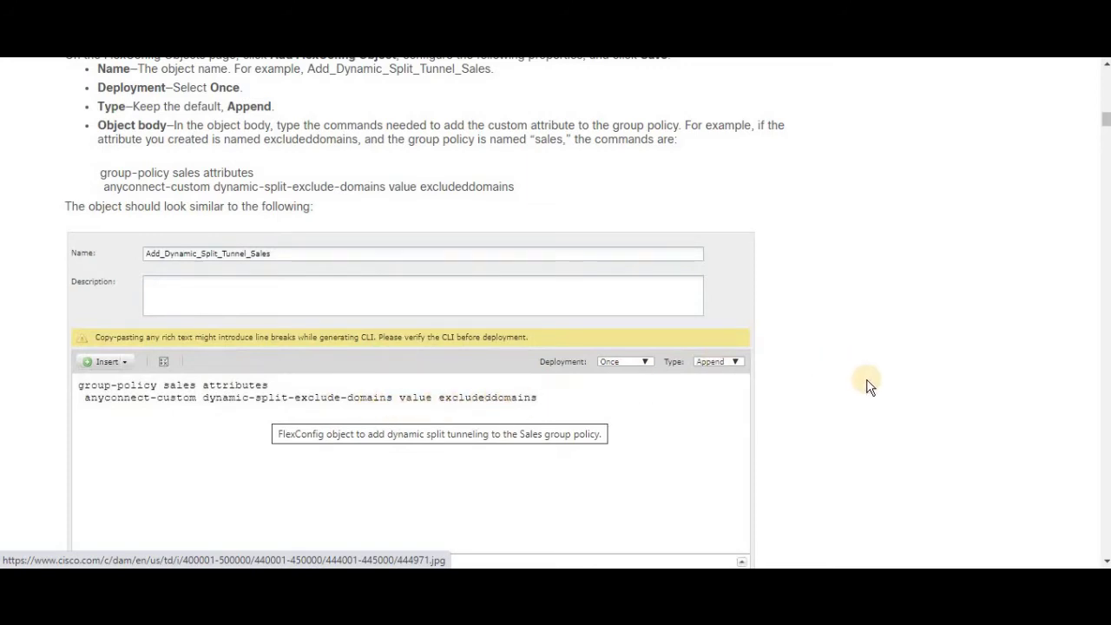
pyautogui.scroll(1, 866, 384)
pyautogui.scroll(4, 871, 387)
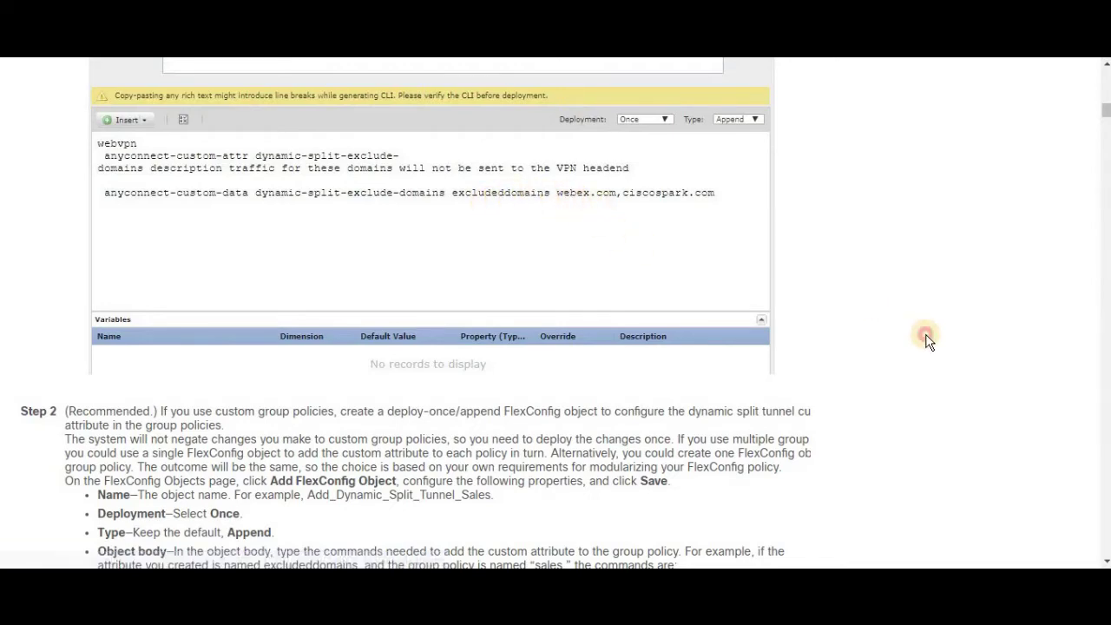
pyautogui.scroll(-3, 928, 340)
pyautogui.scroll(-5, 928, 341)
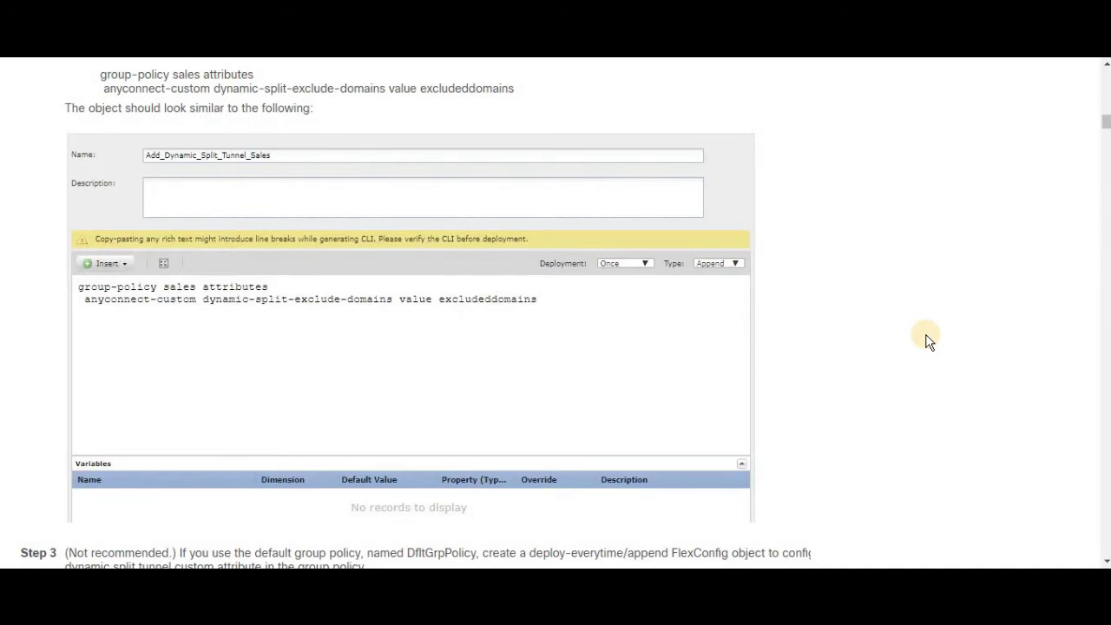
pyautogui.scroll(-4, 927, 340)
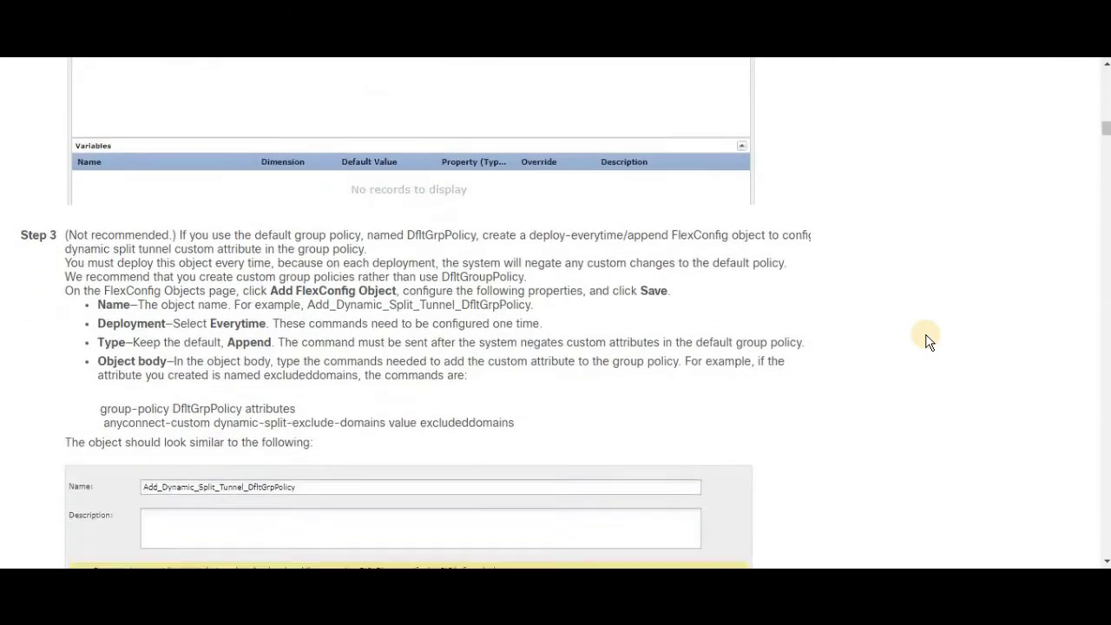
pyautogui.scroll(-2, 927, 340)
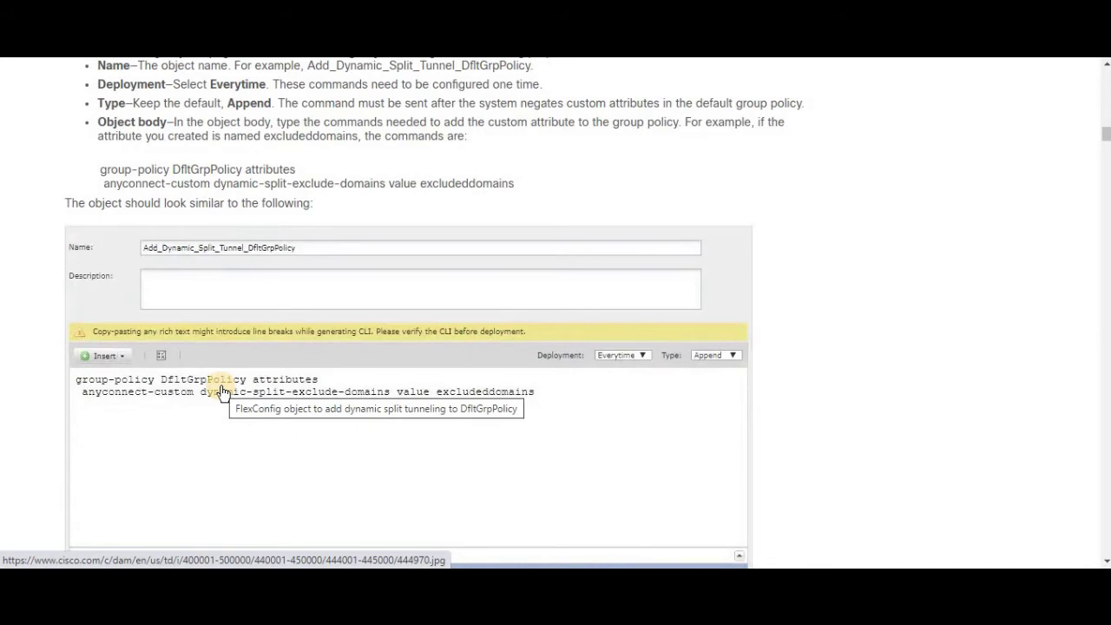
pyautogui.scroll(-10, 427, 360)
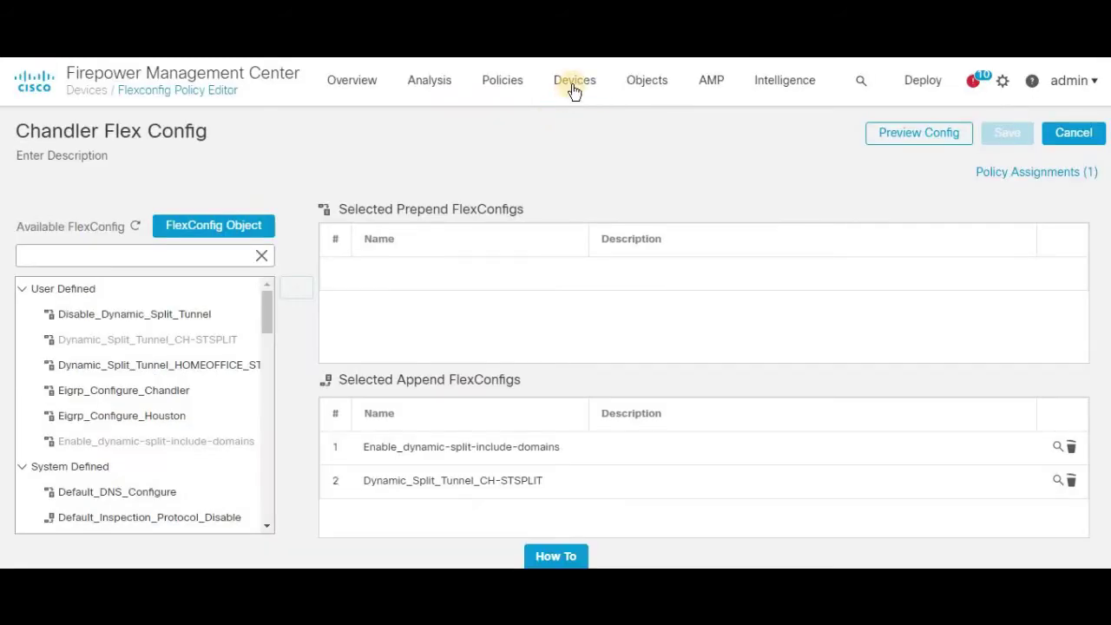
# - View the blank form for adding a FlexConfig object and close it without saving
pyautogui.moveTo(574, 90)
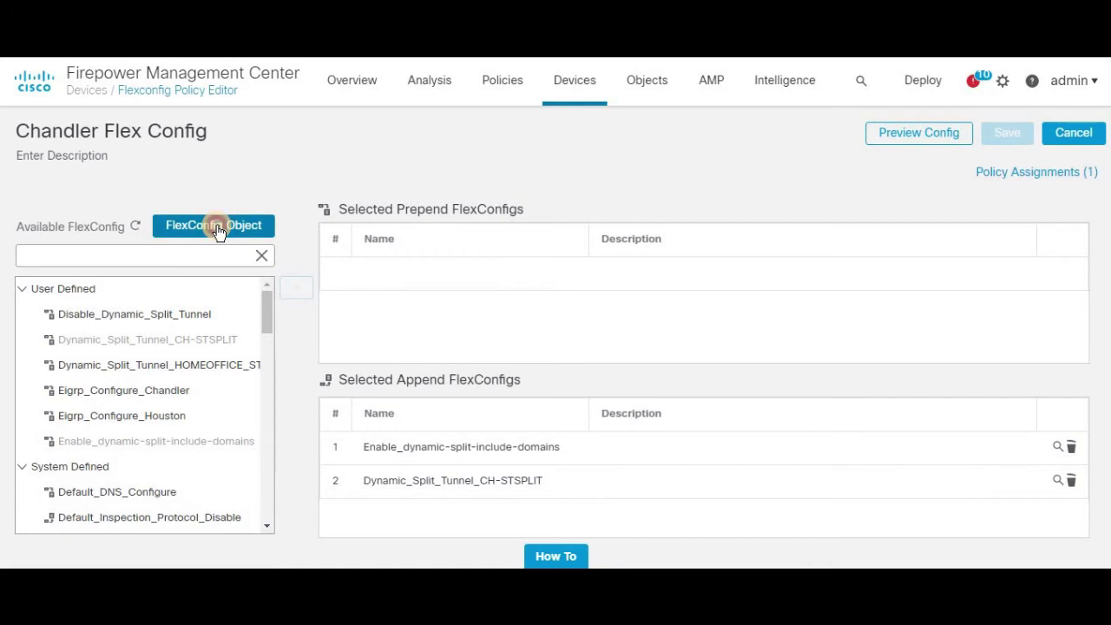
pyautogui.click(217, 228)
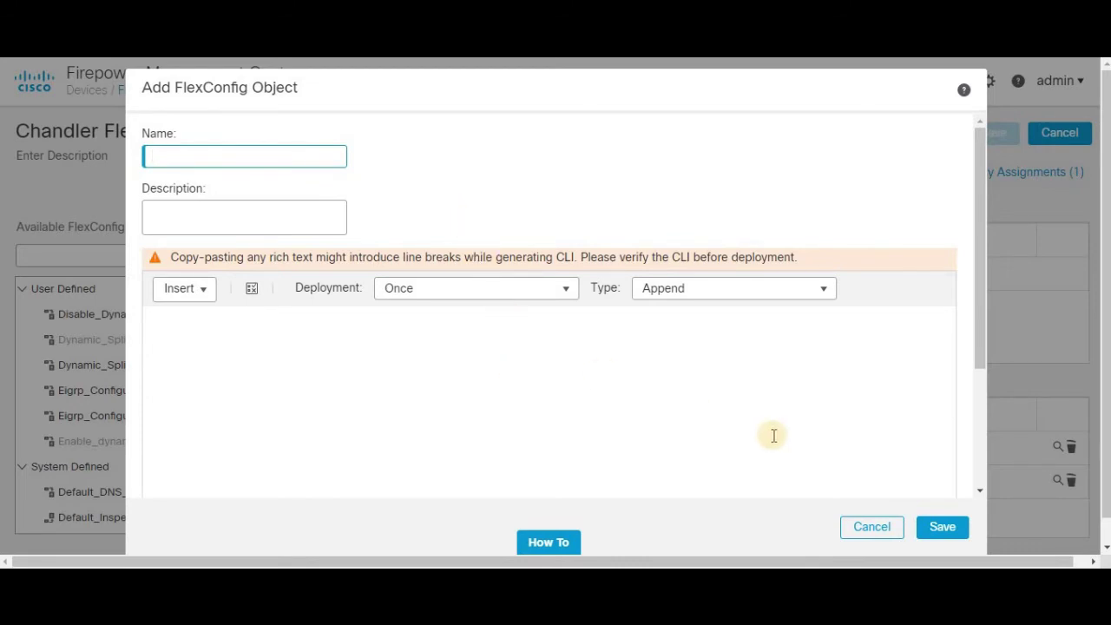
pyautogui.click(871, 527)
# - Inspect the commands in the appended Enable_dynamic-split-include-domains and Dynamic_Split_Tunnel_CH-STSPLIT objects
pyautogui.click(1058, 447)
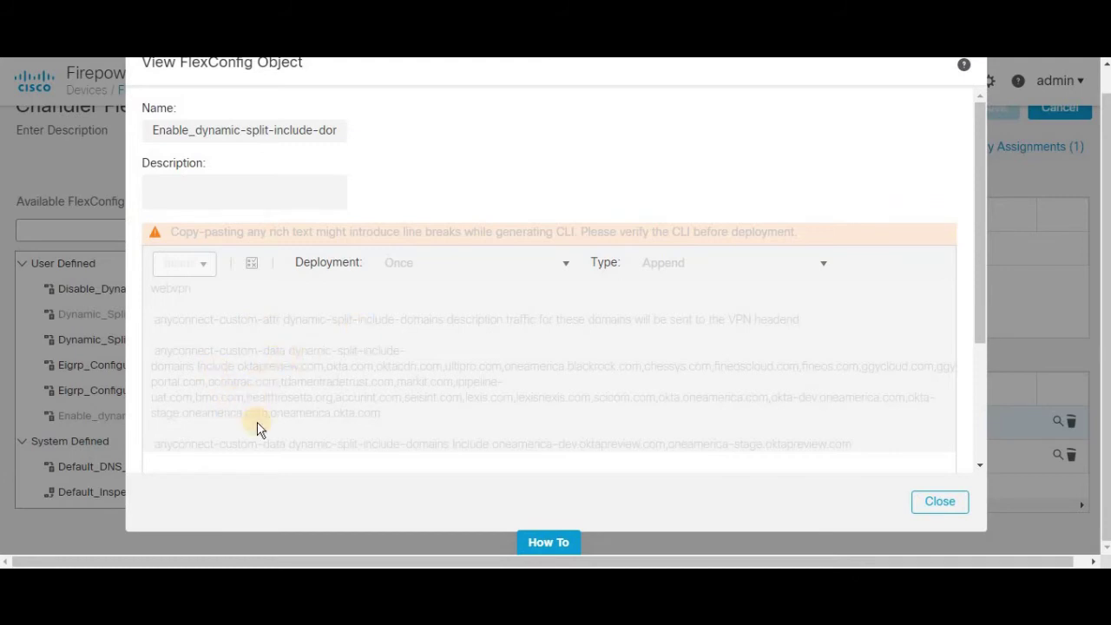
pyautogui.scroll(-5, 258, 428)
pyautogui.click(936, 502)
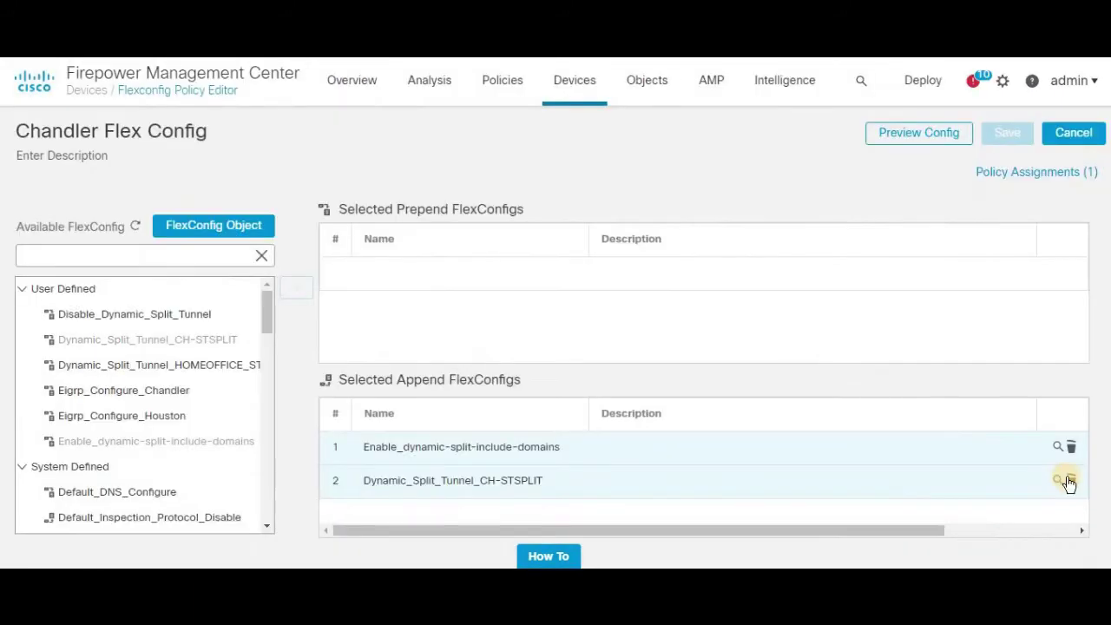
pyautogui.click(1057, 480)
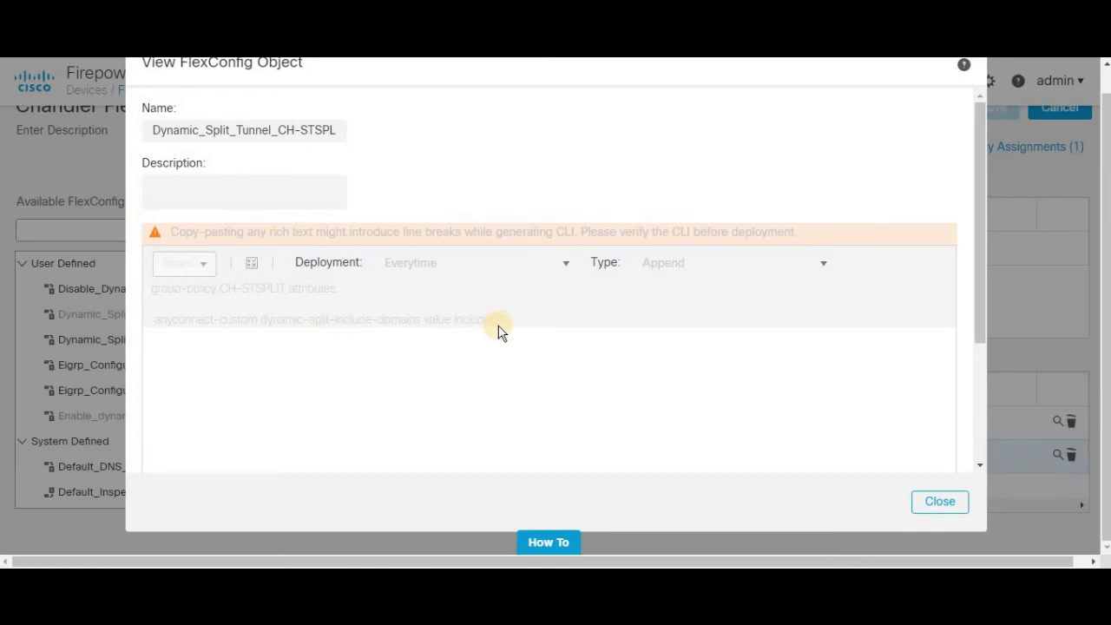
pyautogui.click(938, 504)
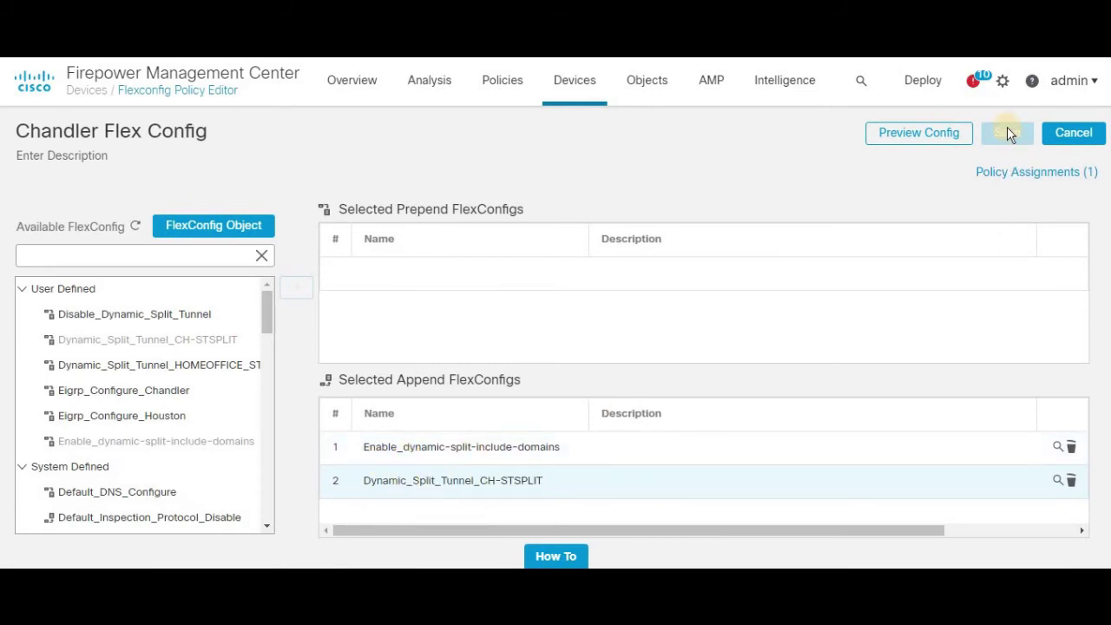
# - Preview the generated FlexConfig CLI for device CHDFPRVPN001 through to the appended commands, and close the preview
pyautogui.click(881, 133)
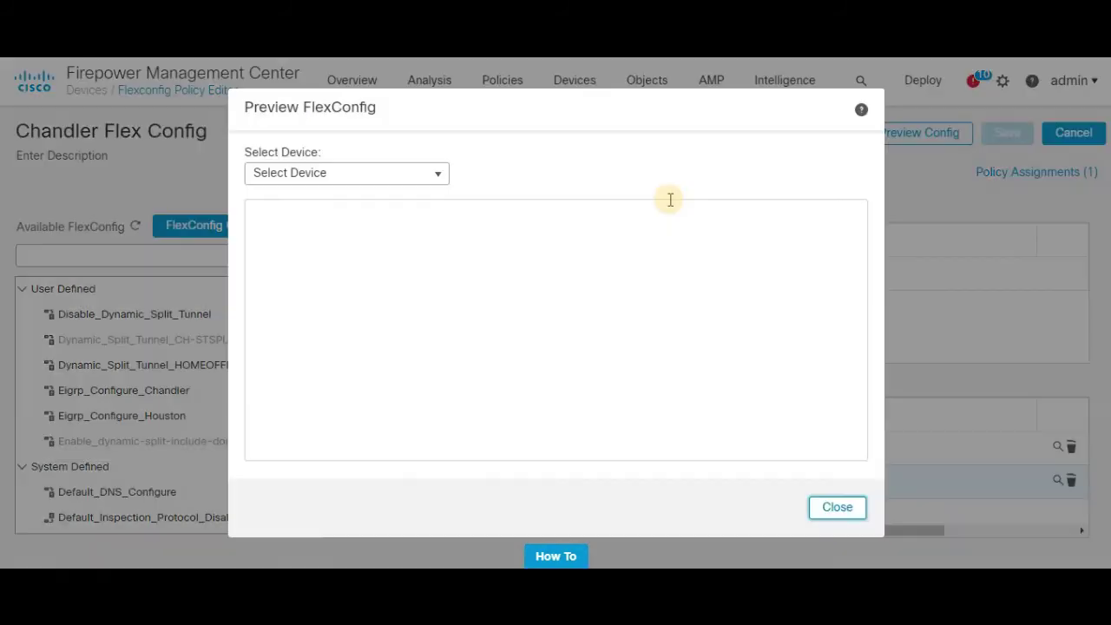
pyautogui.click(439, 177)
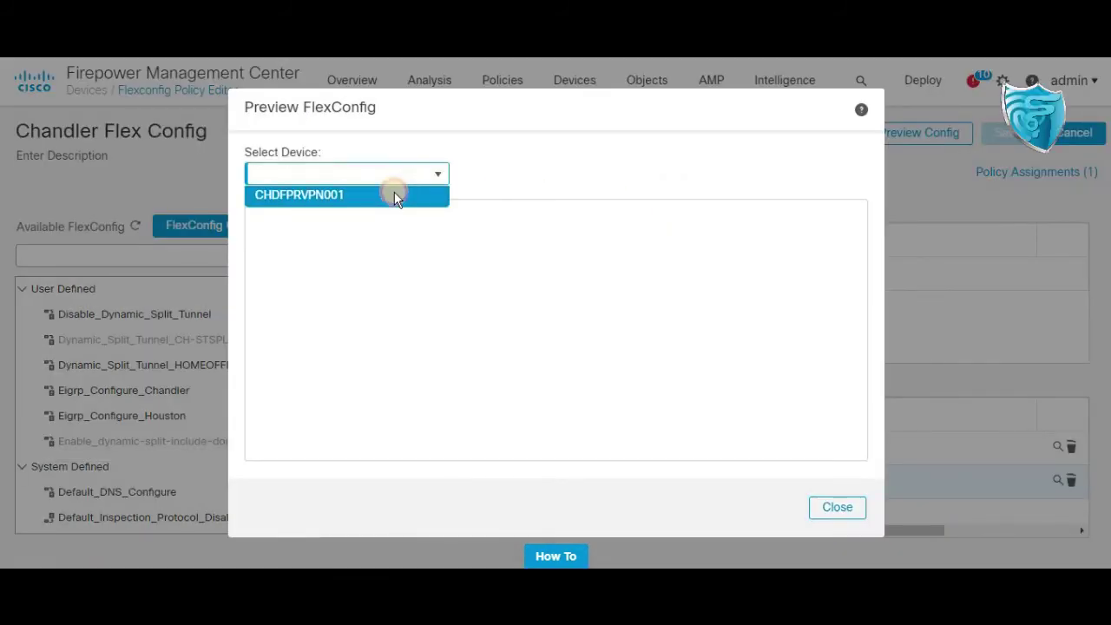
pyautogui.click(397, 194)
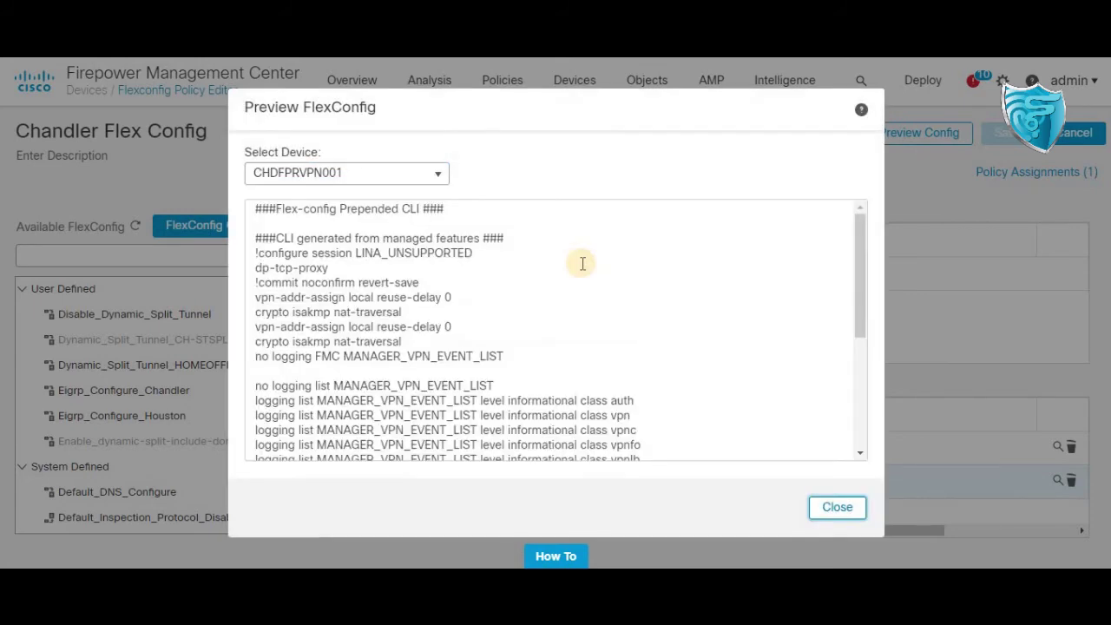
pyautogui.moveTo(860, 295); pyautogui.dragTo(843, 426)
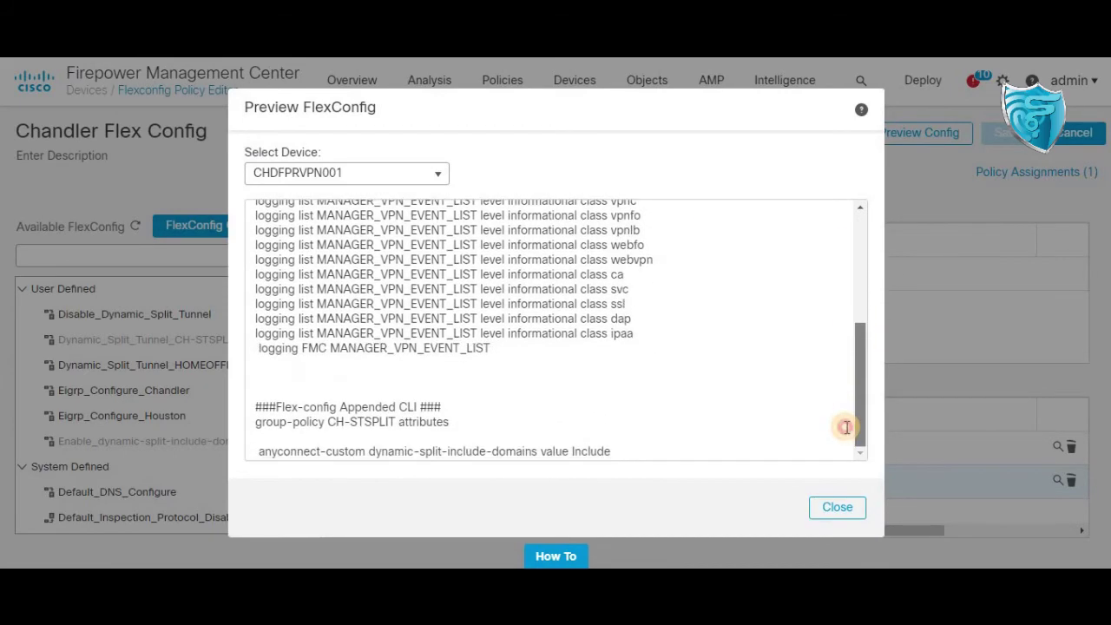
pyautogui.click(837, 509)
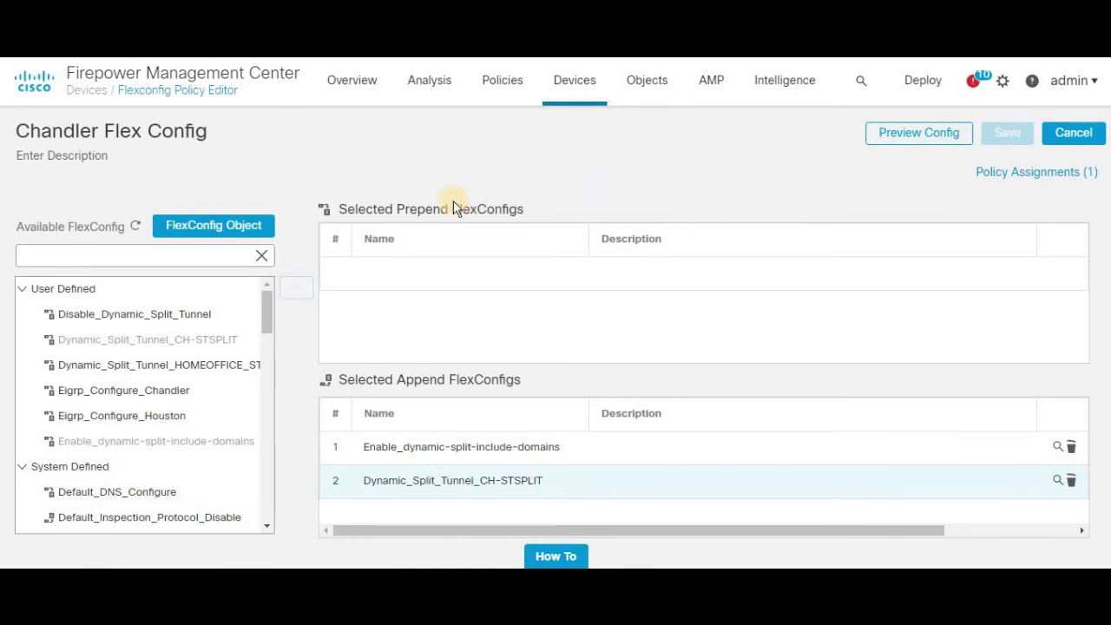
# - Filter the available FlexConfigs by "dy" and add Disable_Dynamic_Split_Tunnel to the append FlexConfigs
pyautogui.click(164, 255)
pyautogui.write('dy')
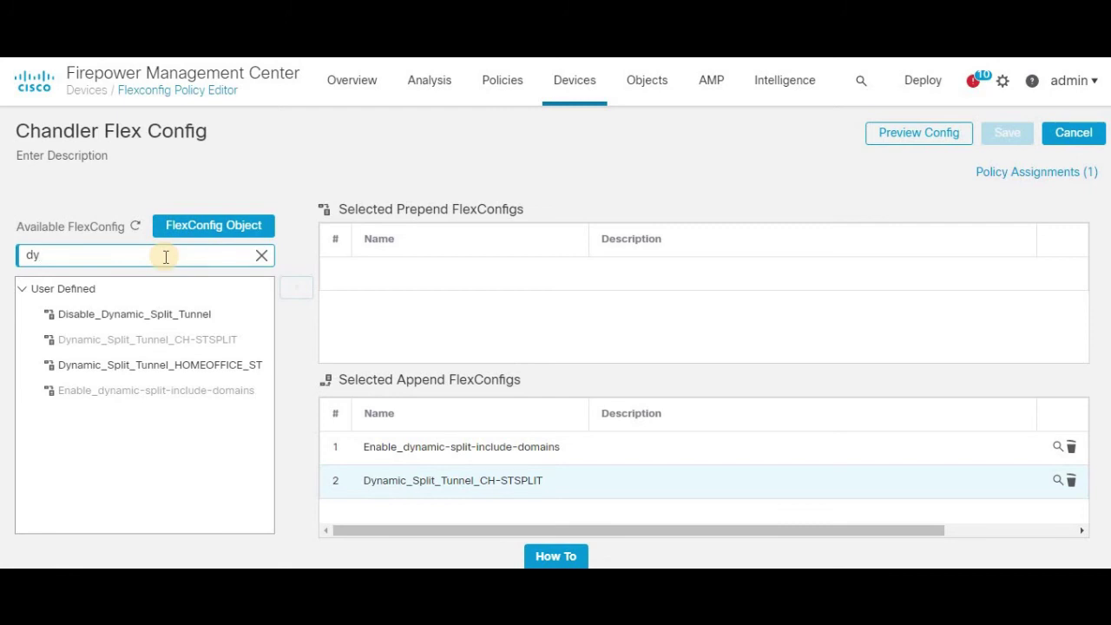
pyautogui.click(154, 314)
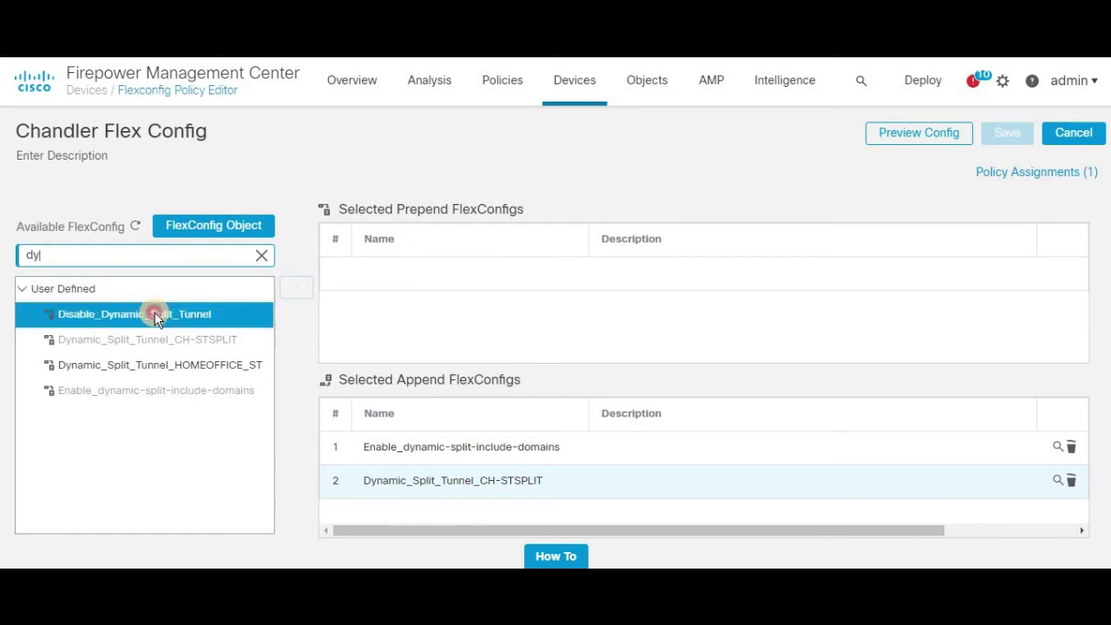
pyautogui.click(294, 289)
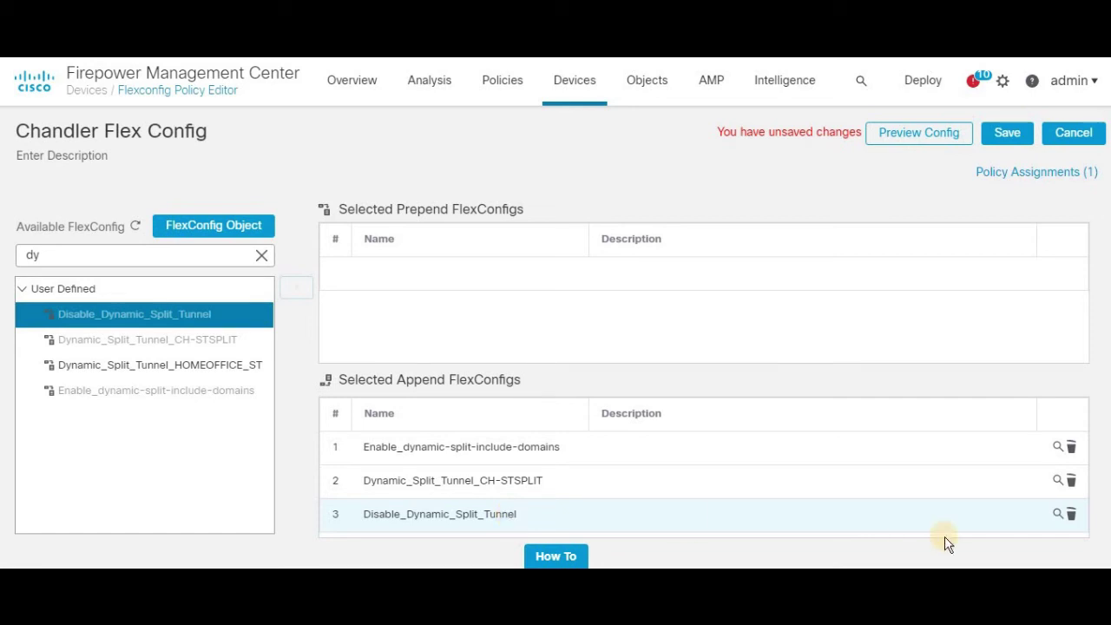
# - Review the commands in Disable_Dynamic_Split_Tunnel and move the object to first place among the append FlexConfigs
pyautogui.click(1058, 514)
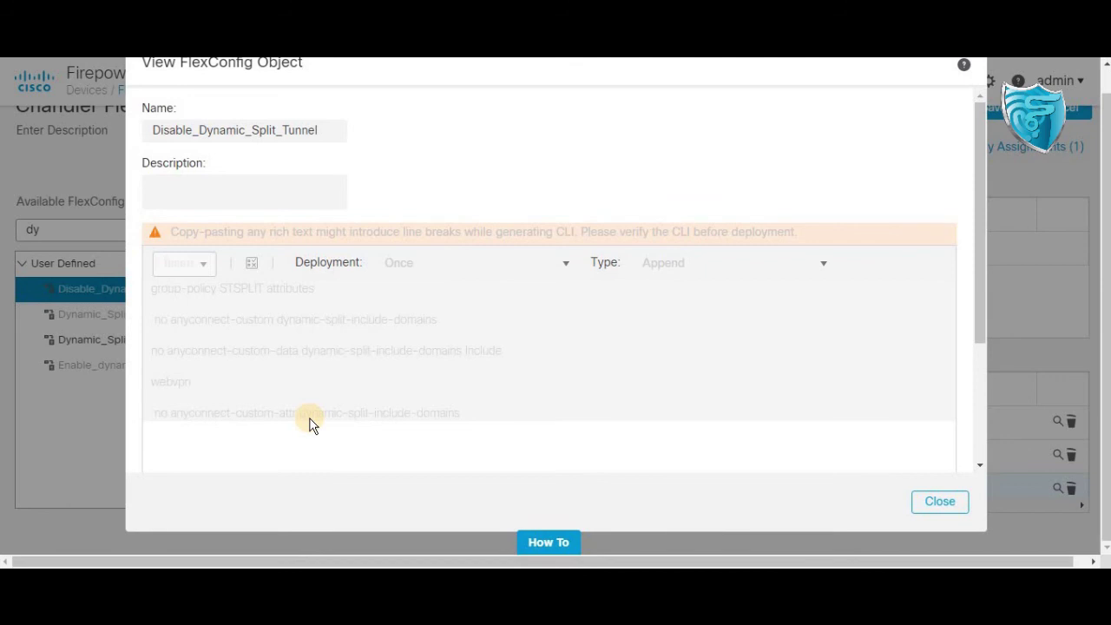
pyautogui.click(941, 505)
pyautogui.moveTo(393, 509); pyautogui.dragTo(375, 448)
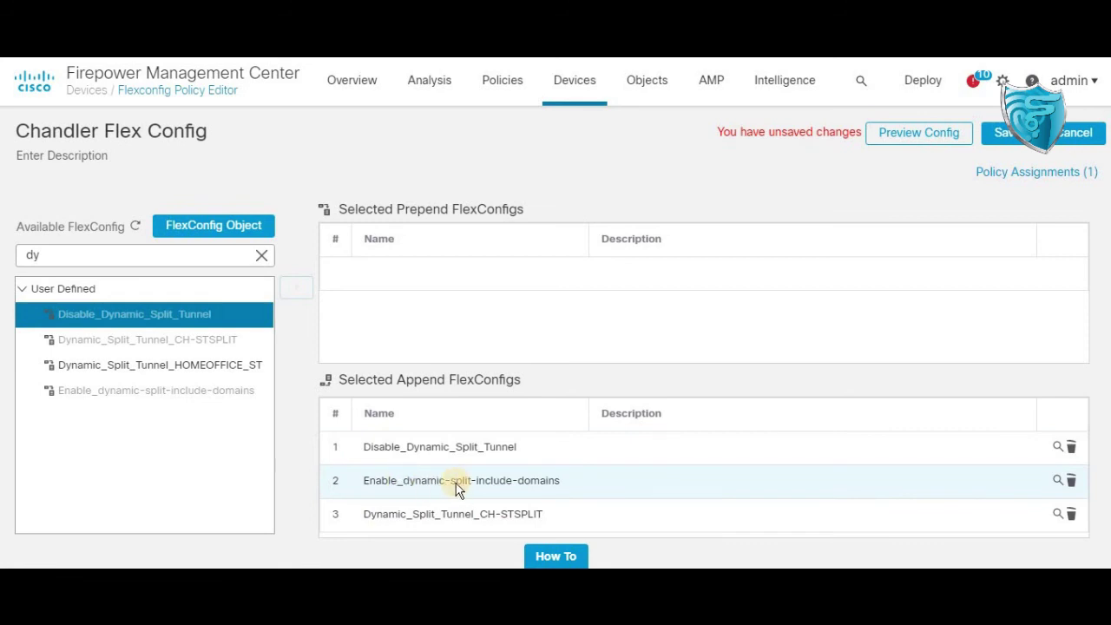